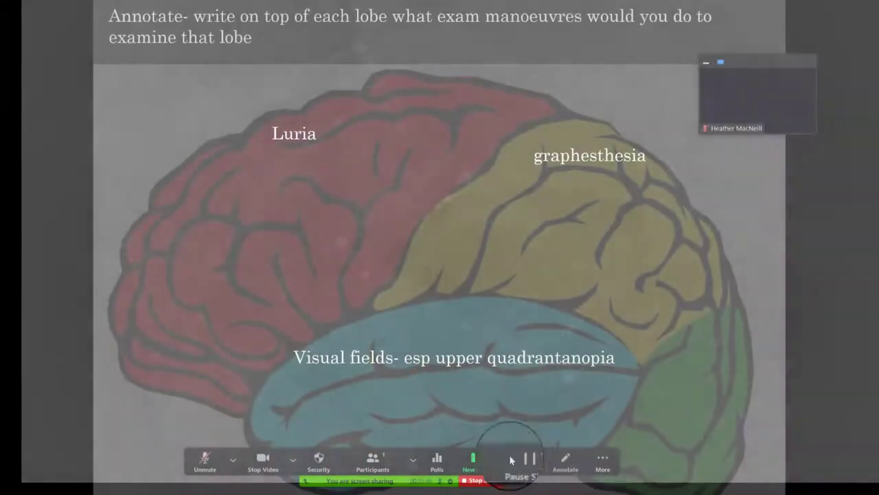
- Share the Stroke Syndromes_2020 PowerPoint window and open the annotation tools with their format options
click(565, 461)
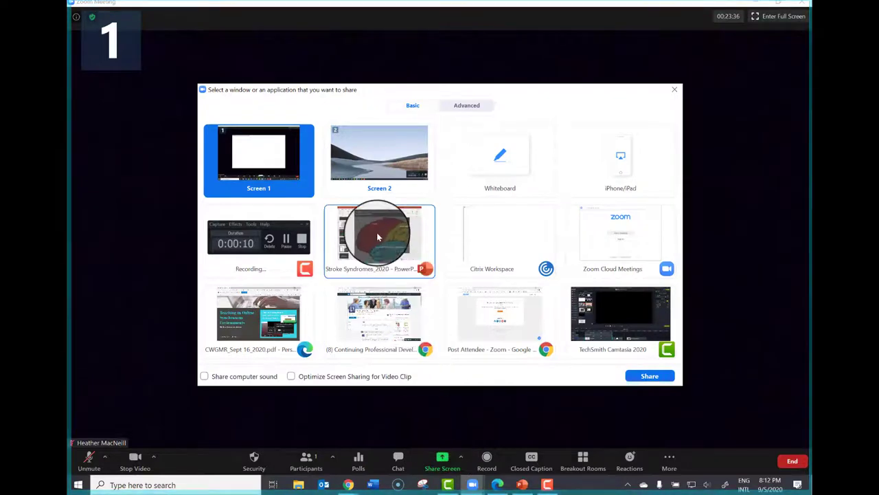
click(377, 237)
click(642, 378)
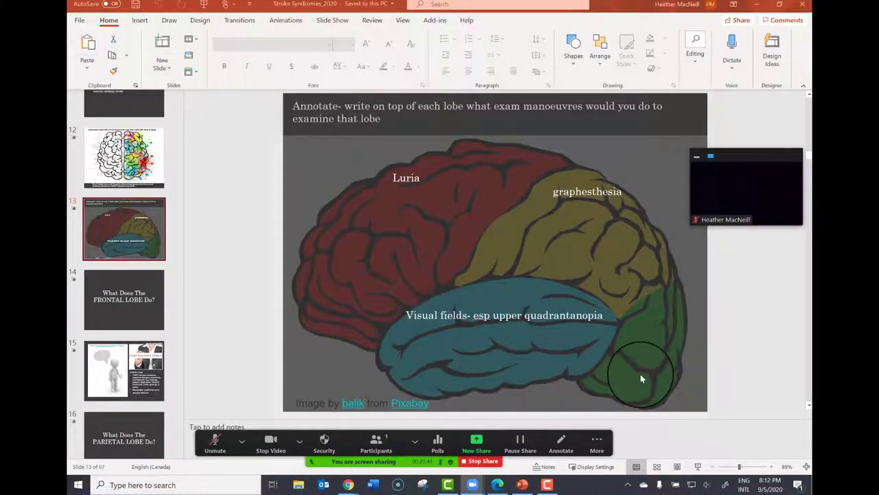
click(558, 445)
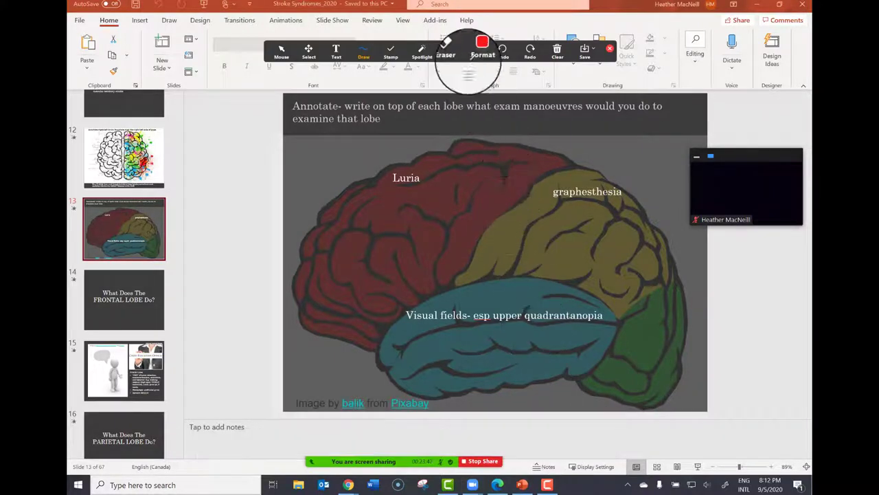
click(477, 49)
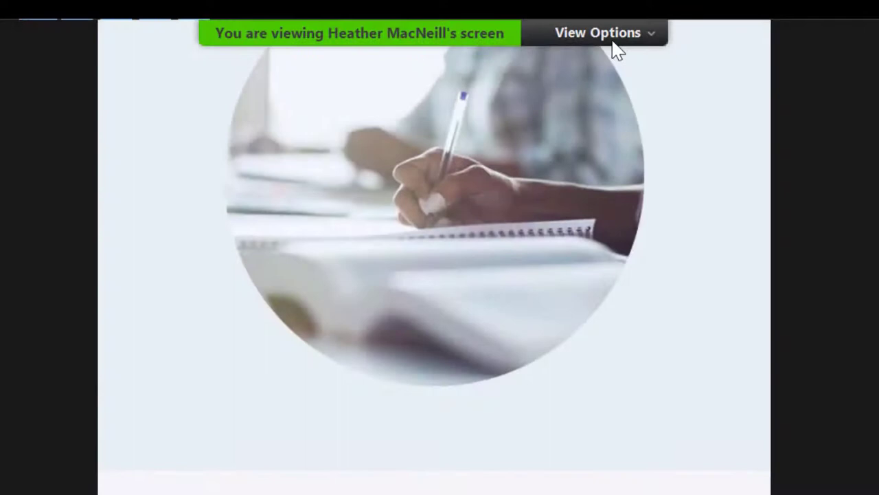
- Start annotating the shared screen as a viewer and circle the quote with a thick, translucent red freehand line
click(612, 42)
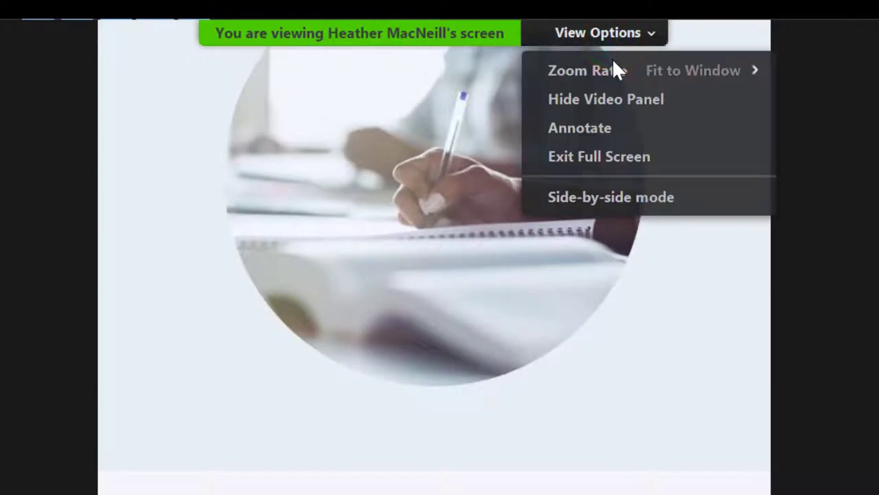
click(610, 128)
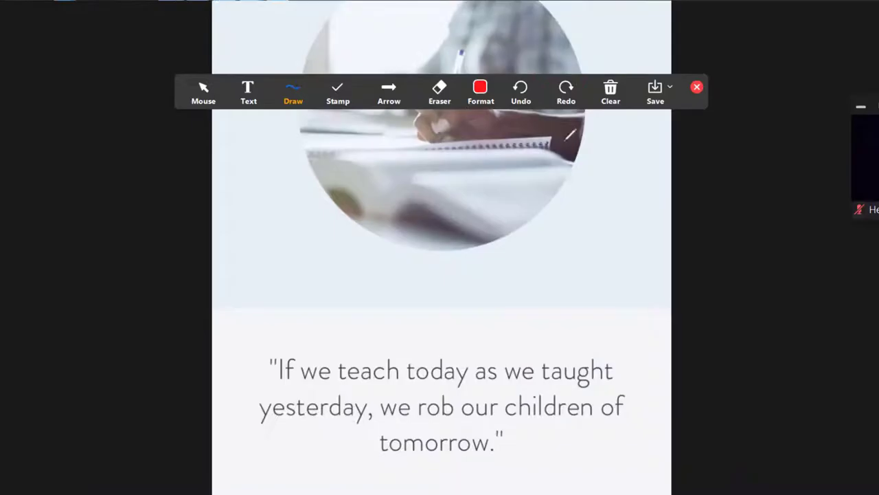
click(217, 165)
click(289, 128)
mouse_move(304, 344)
mouse_down()
mouse_move(426, 479)
mouse_move(314, 334)
mouse_move(306, 337)
mouse_up()
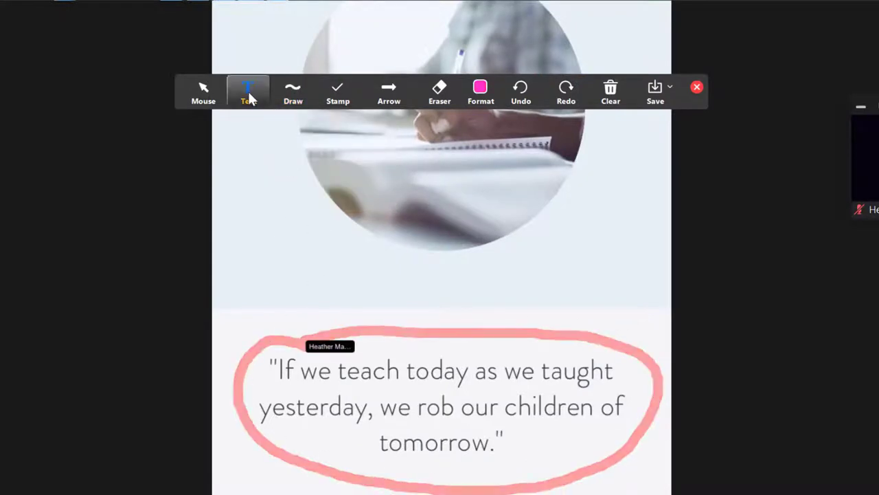
- Add the pink text "what do you think of this quote?" above the circled quote
click(248, 93)
click(276, 270)
text(what do you think of this quote?)
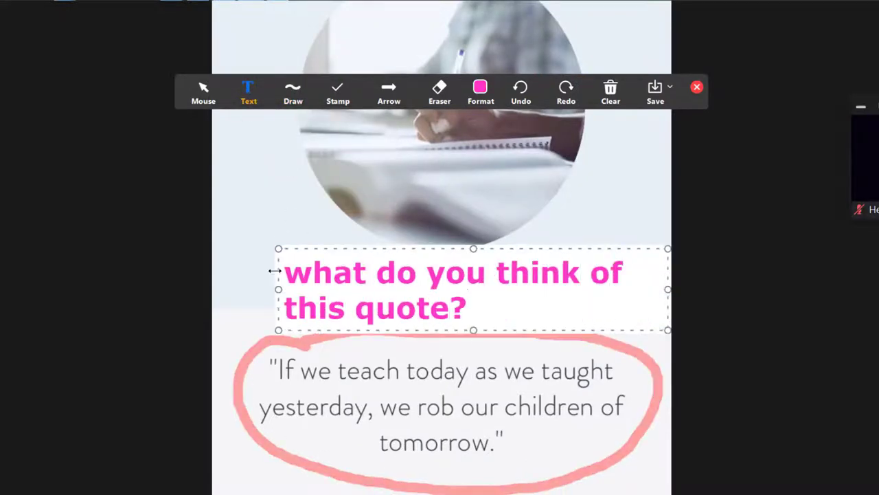
- Place a heart stamp to the left of the question above the quote
click(329, 96)
click(363, 159)
click(241, 250)
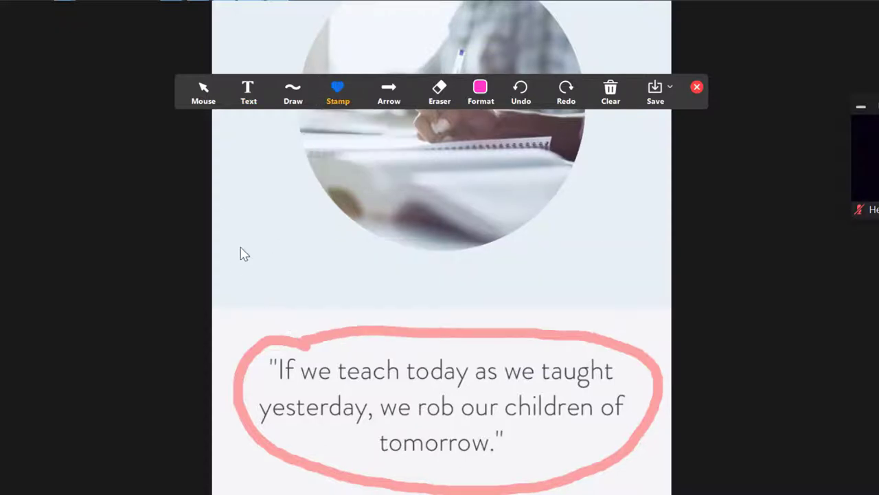
- Set the annotation colour to green, choose another font size, and begin a text reply reading "interesti" above the question
click(480, 89)
click(570, 165)
click(480, 89)
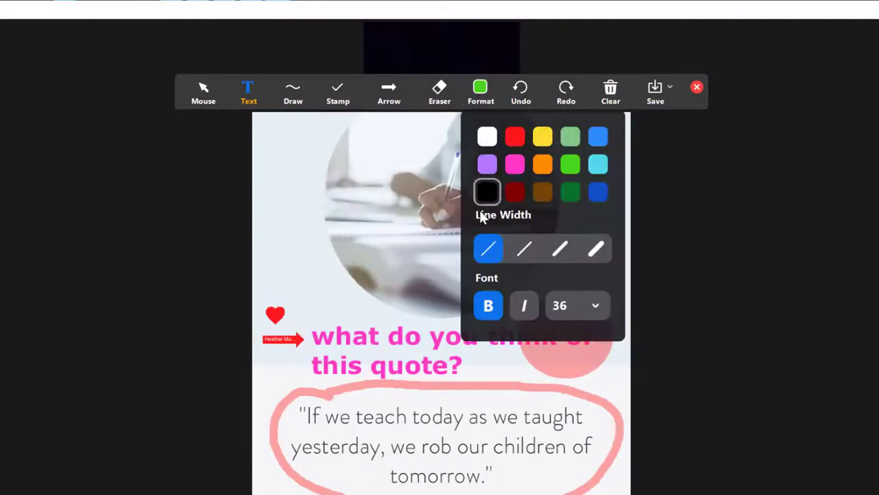
click(596, 306)
click(571, 390)
click(306, 276)
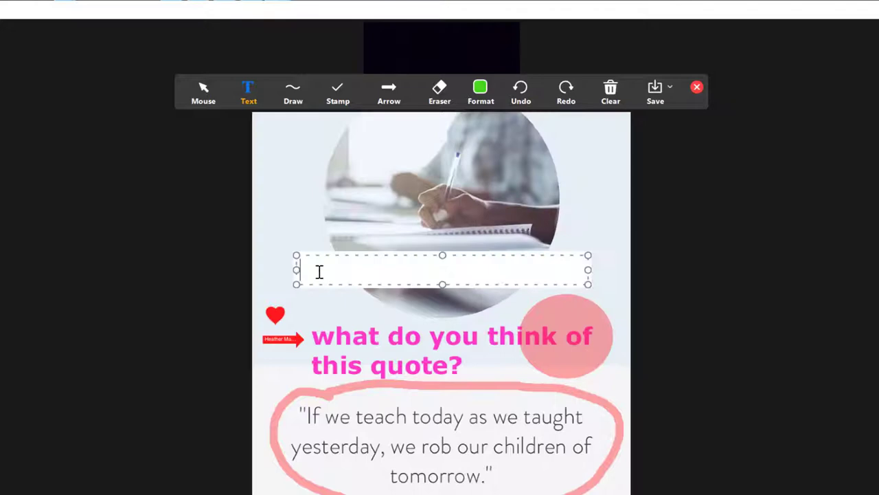
text(interesti)
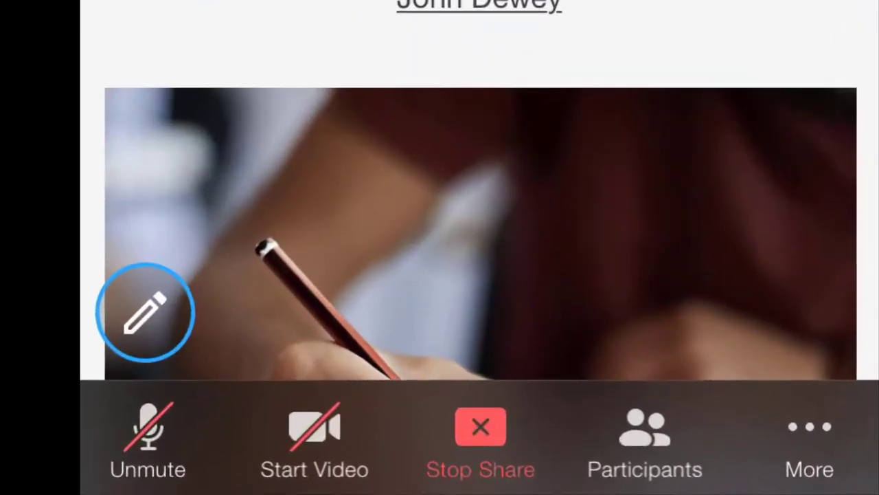
click(317, 428)
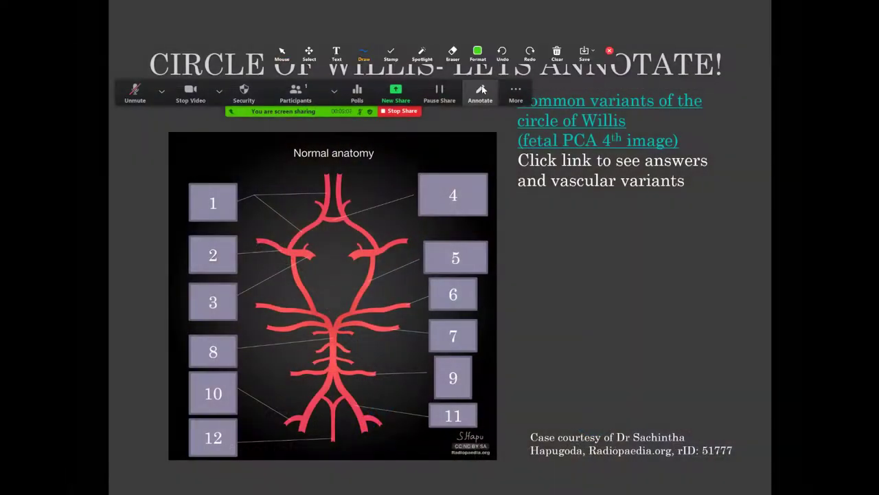
- Label boxes 1, 2 and 3 of the circle of Willis diagram with the green texts ACA, MCA and ICA
click(198, 190)
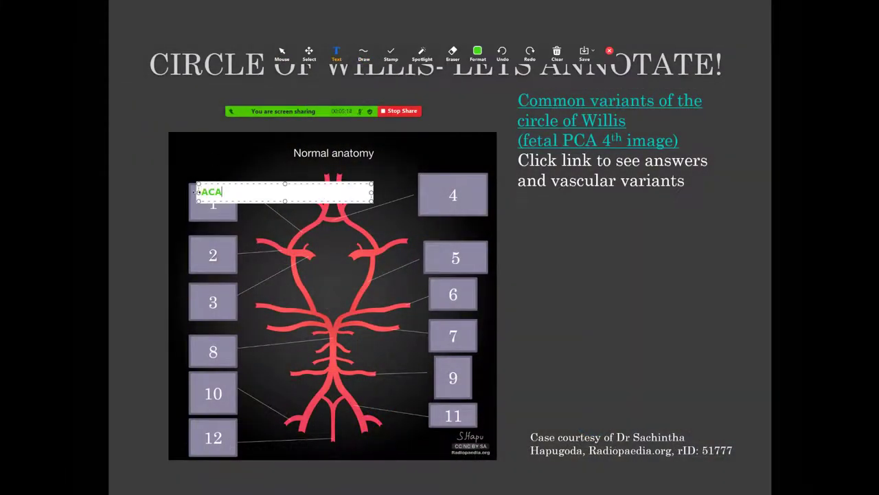
click(197, 242)
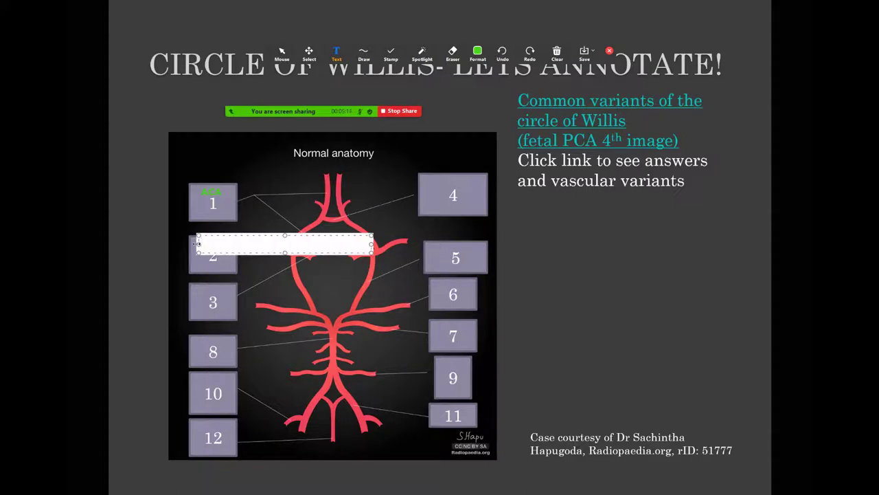
click(197, 290)
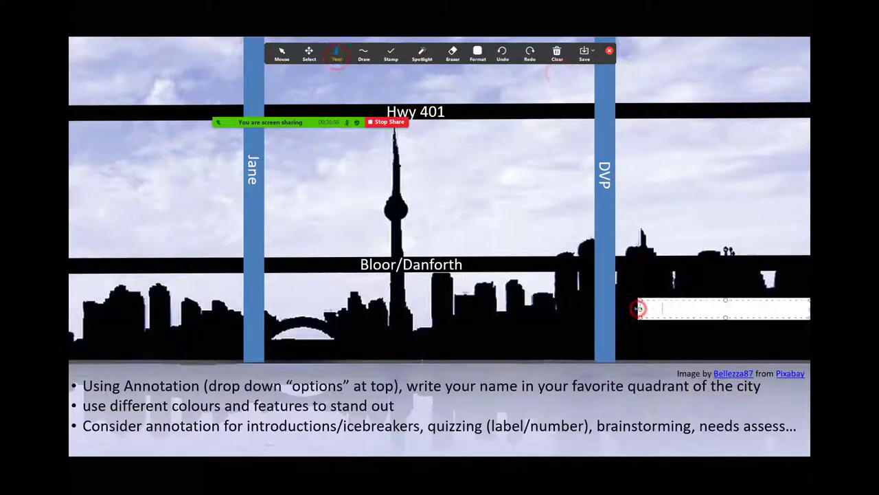
- Place a text annotation on the city skyline slide, east of the DVP and south of Bloor/Danforth
click(631, 345)
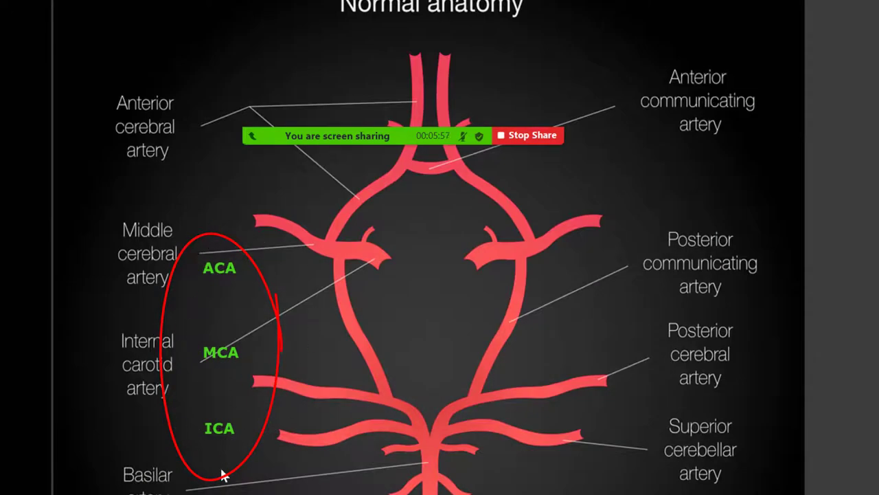
- Clear all drawings from the circle of Willis slide and close the annotation tools
mouse_move(543, 135)
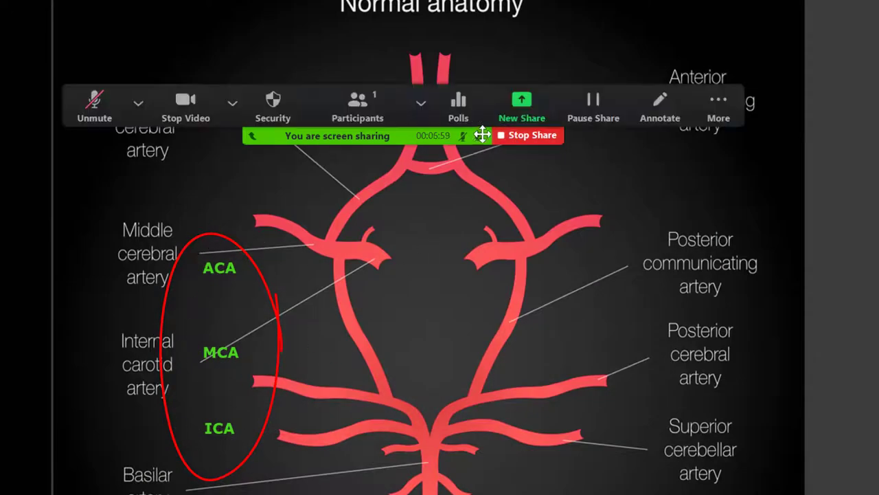
click(649, 102)
click(786, 41)
click(798, 71)
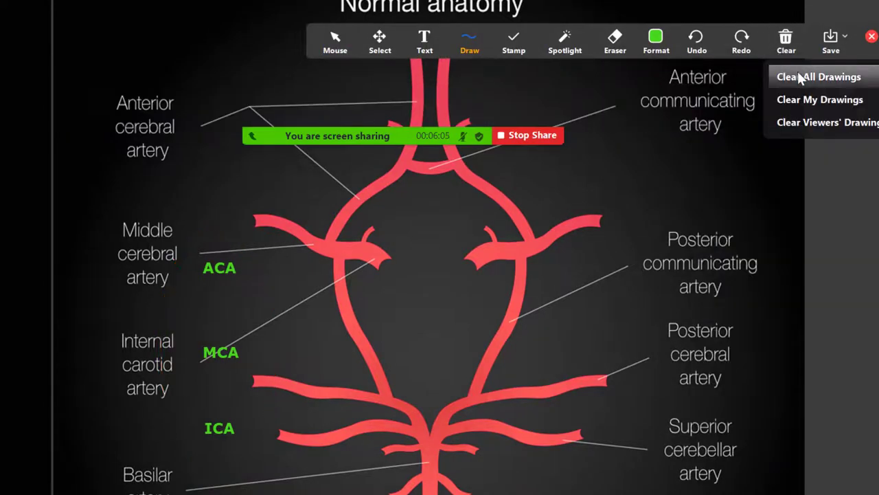
click(871, 36)
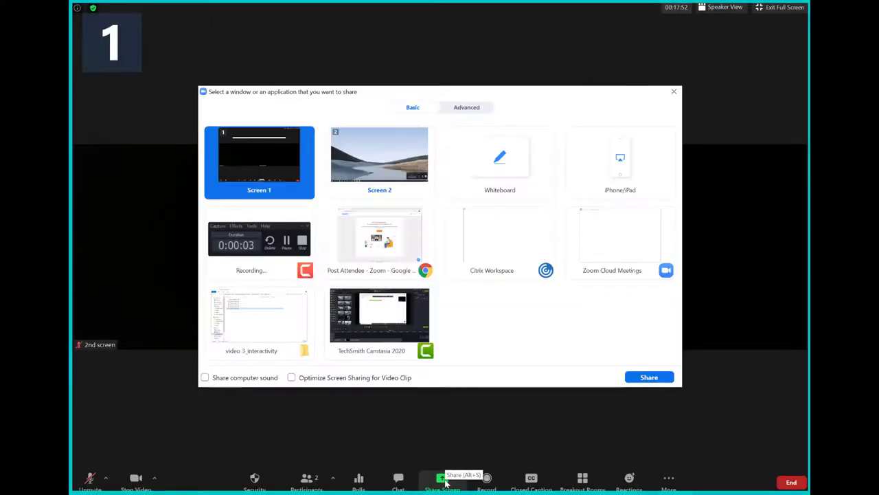
- Share a whiteboard and divide it with a vertical straight line down the middle and a horizontal one near its upper edge
click(500, 184)
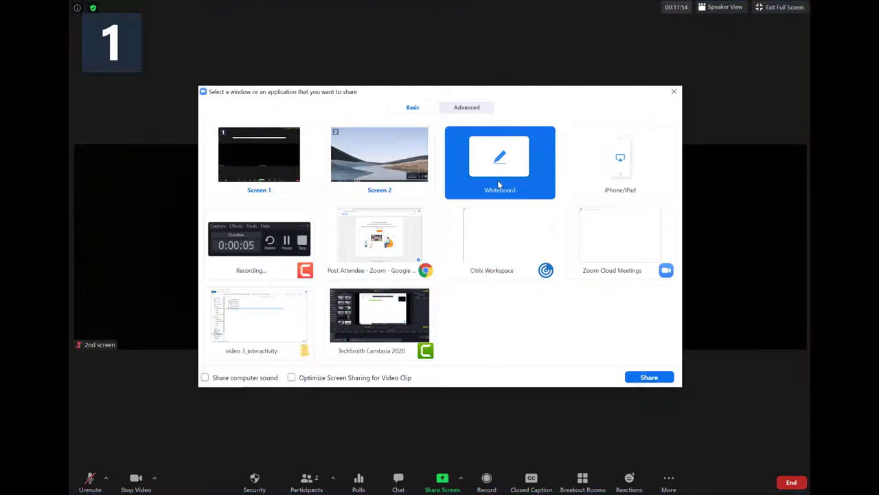
click(646, 378)
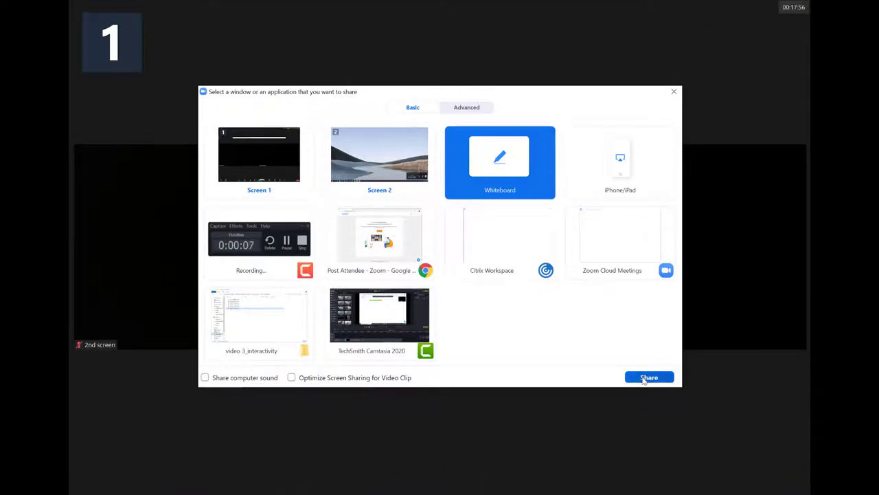
click(348, 52)
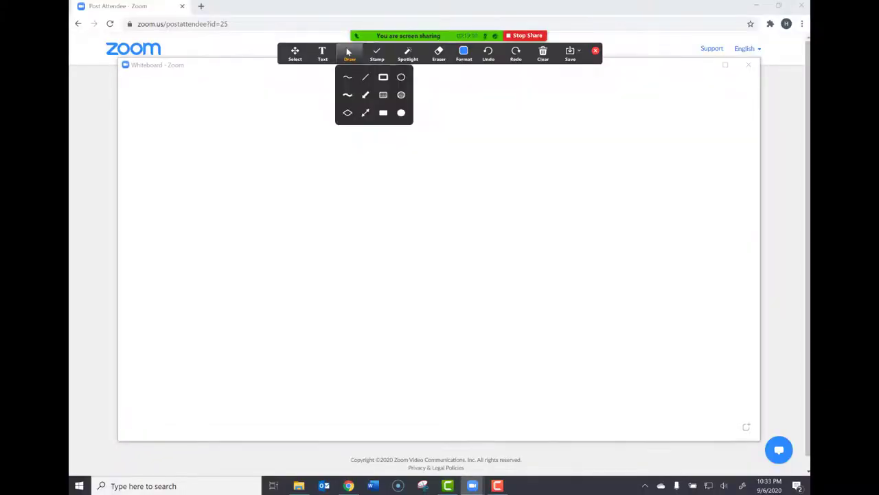
click(365, 78)
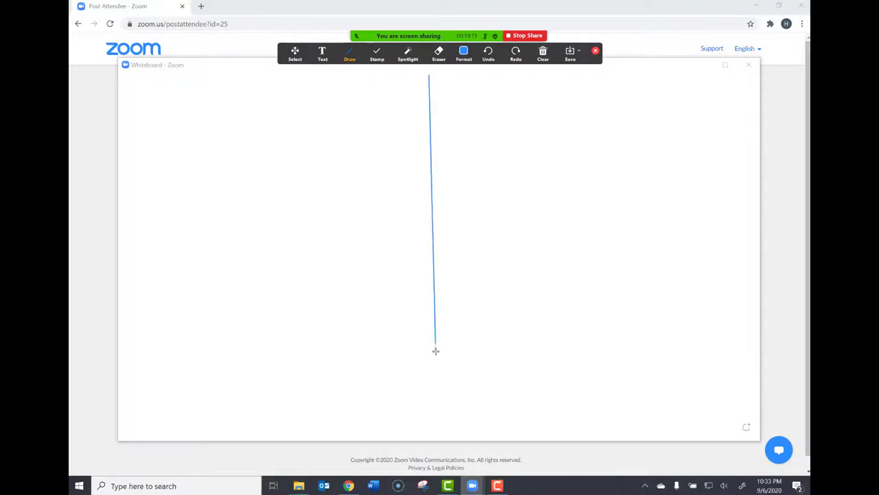
drag(436, 350, 432, 433)
drag(286, 124, 755, 128)
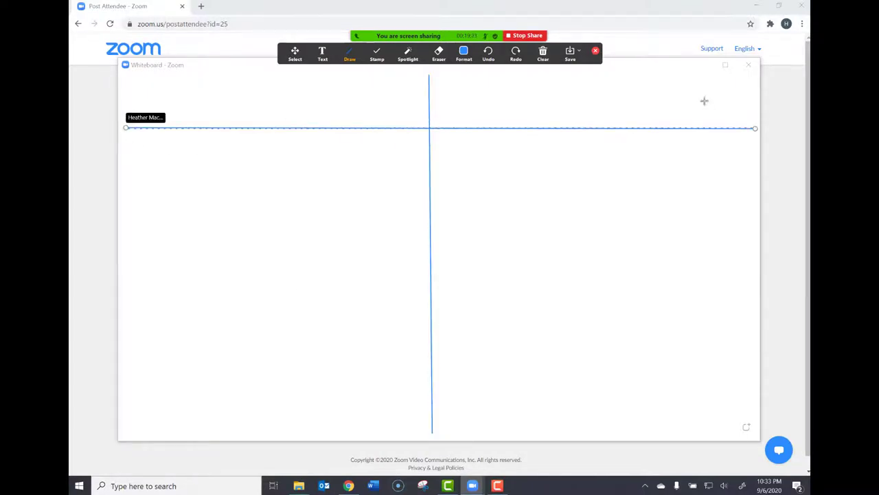
- Head the two whiteboard columns with "Group A- List Ddx for case 1" and text beginning "Group B- list Rx options"
click(323, 55)
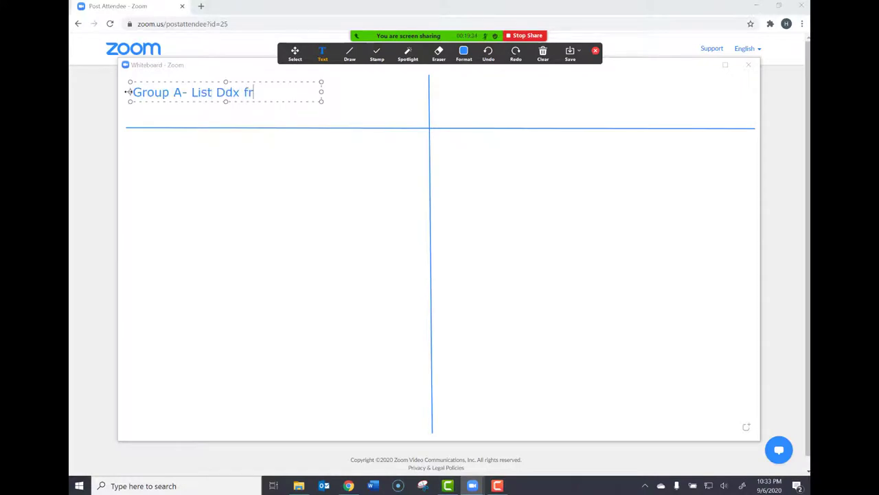
click(451, 95)
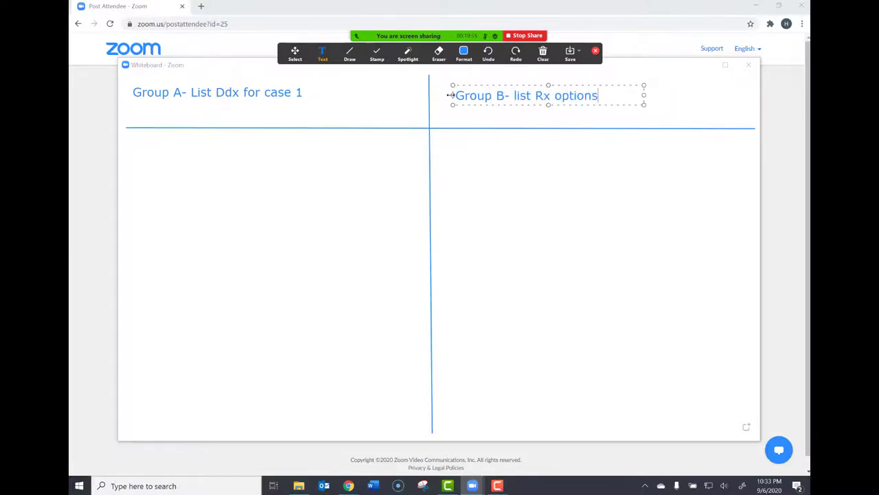
text(usi)
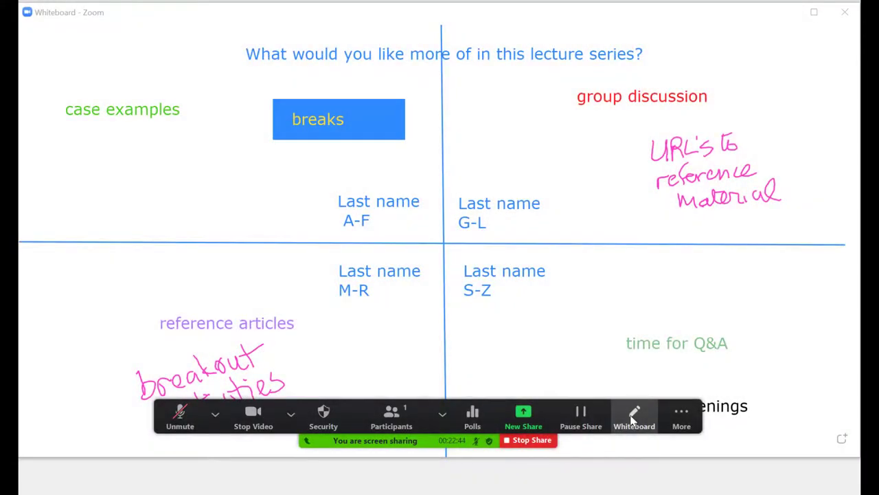
- Reopen the whiteboard tools, check the save options, and switch to the Spotlight laser pointer
click(633, 416)
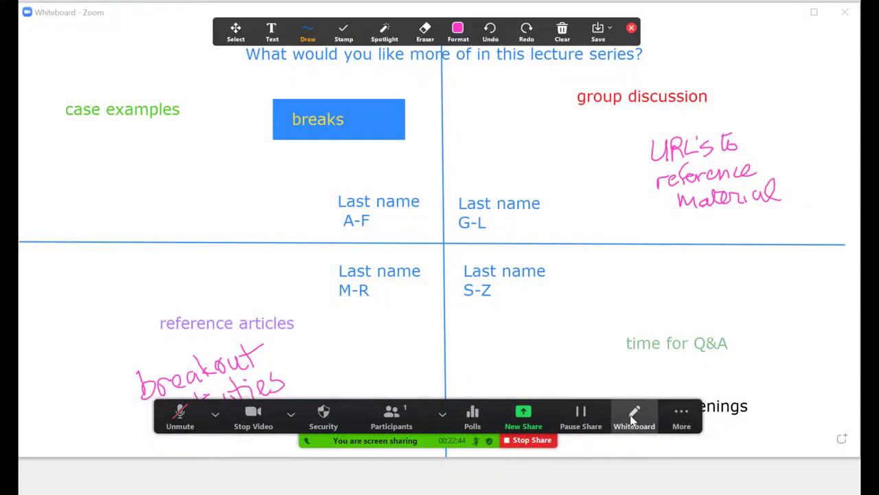
click(610, 33)
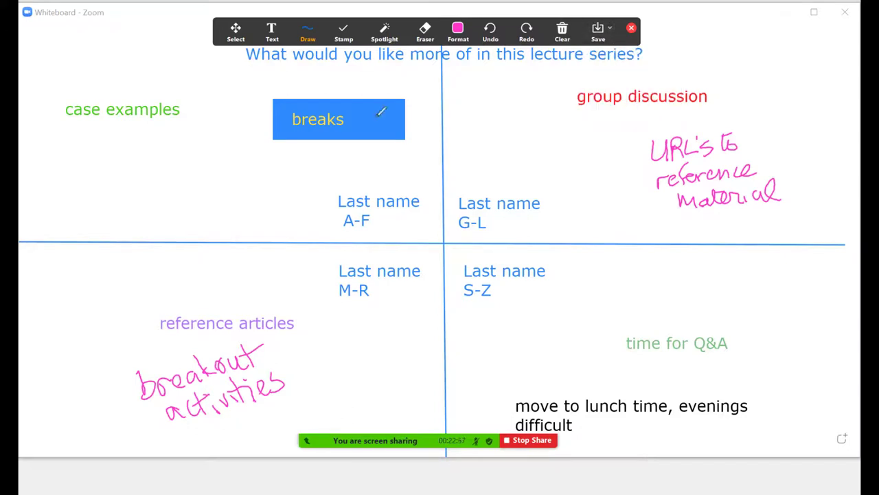
click(384, 35)
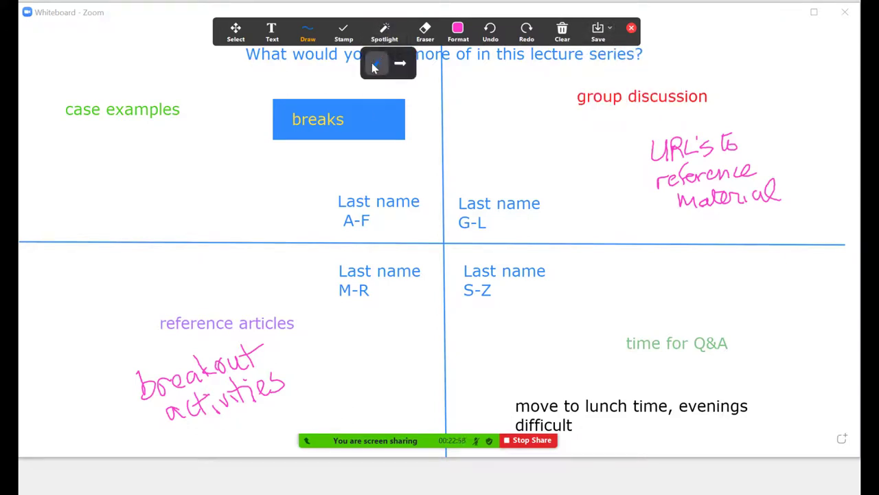
click(375, 63)
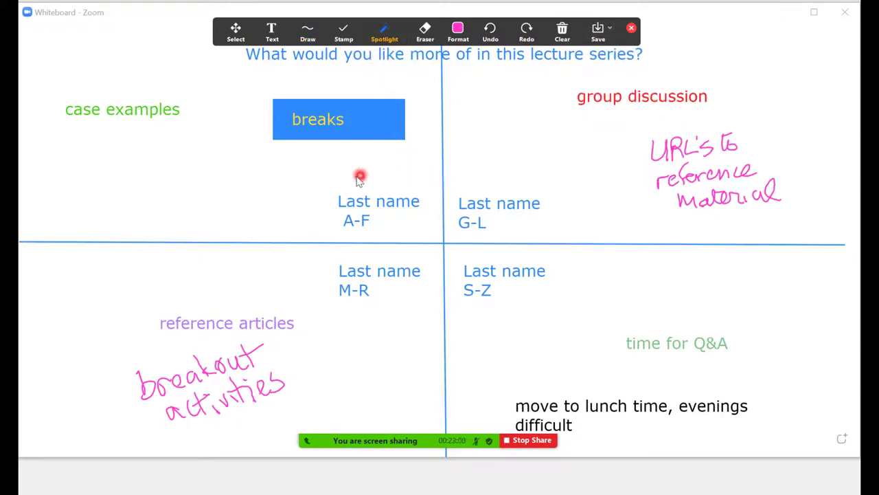